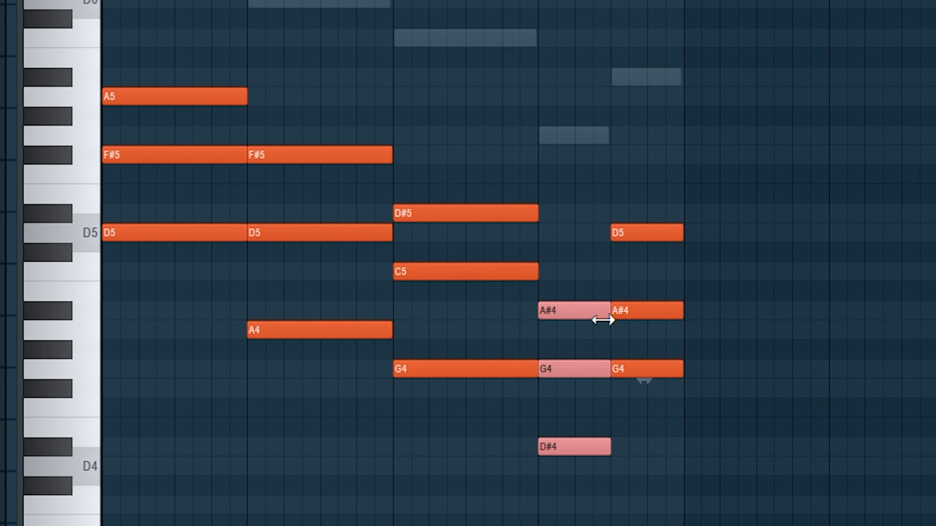
- Arpeggiate all of the chord notes in the piano roll
click(430, 524)
drag(848, 489, 148, 9)
key(alt+a)
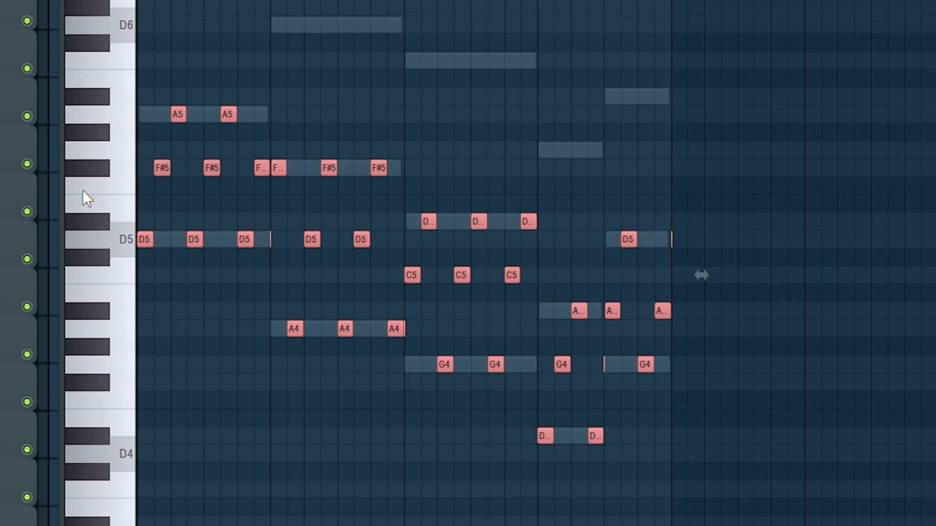
- Transpose all of the arpeggiated notes up one octave and clear the selection
drag(752, 525, 137, 4)
key(ctrl+Up)
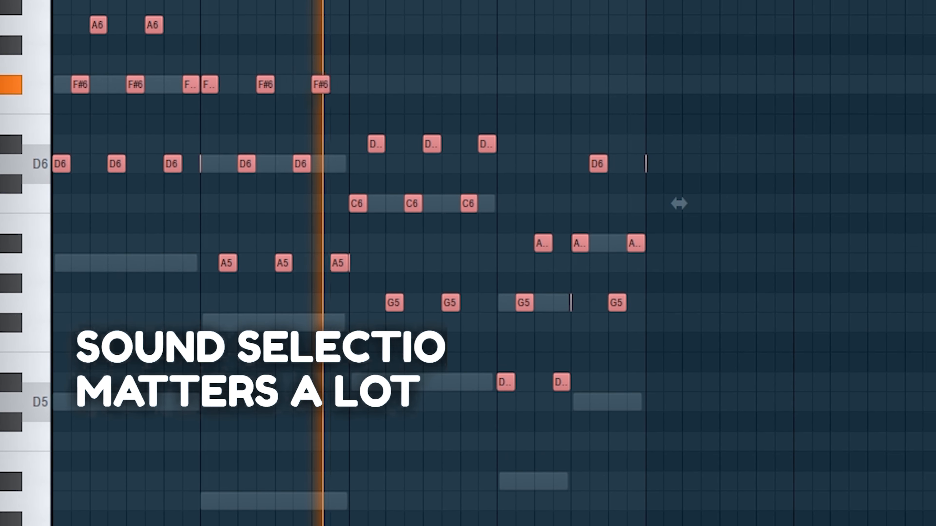
key(ctrl+d)
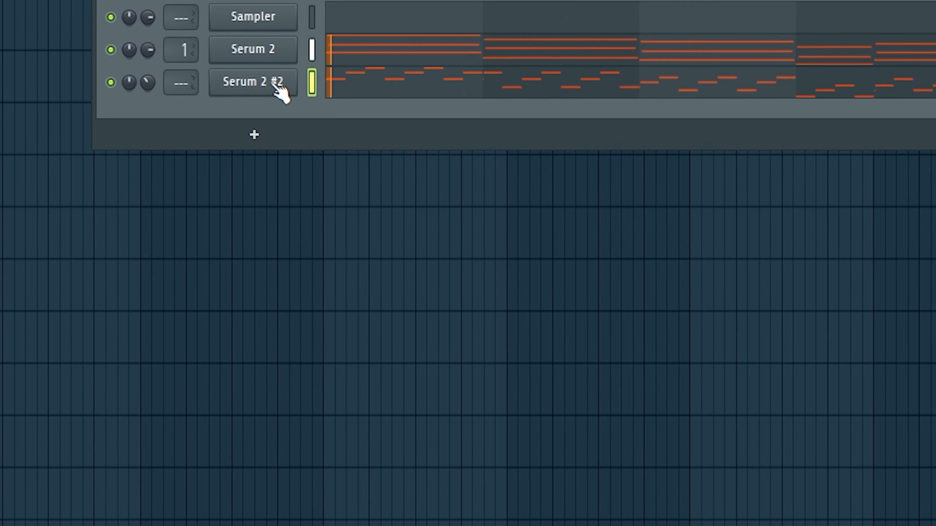
- Choose another preset from the Splice preset packs for the Serum 2 #2 arpeggio channel
click(280, 90)
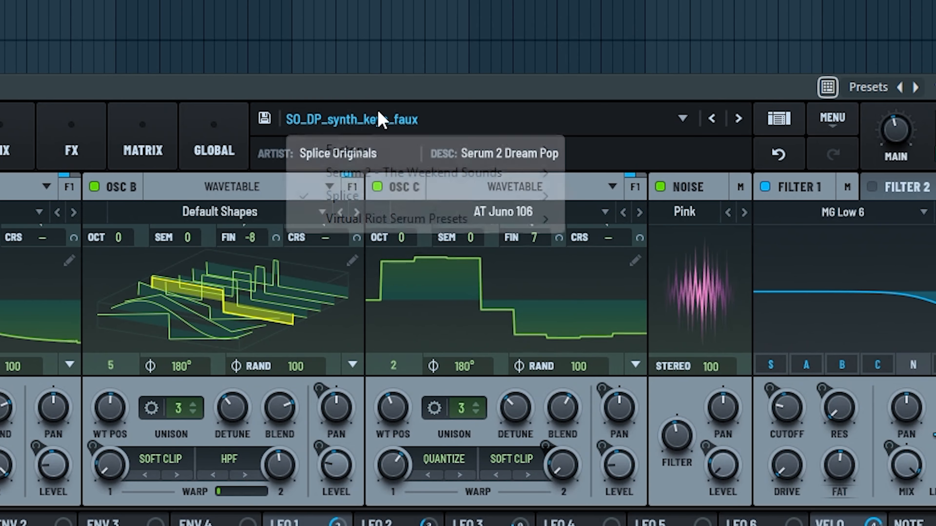
click(380, 119)
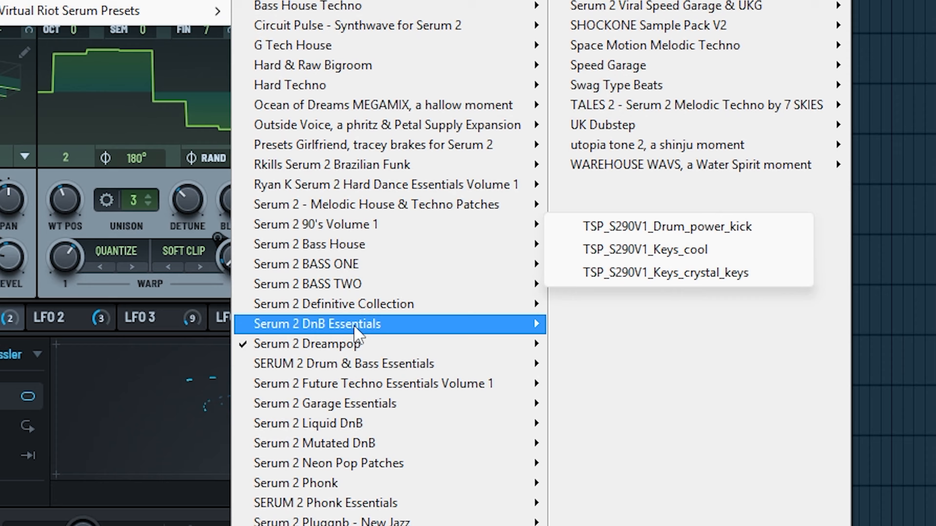
mouse_move(355, 475)
click(641, 274)
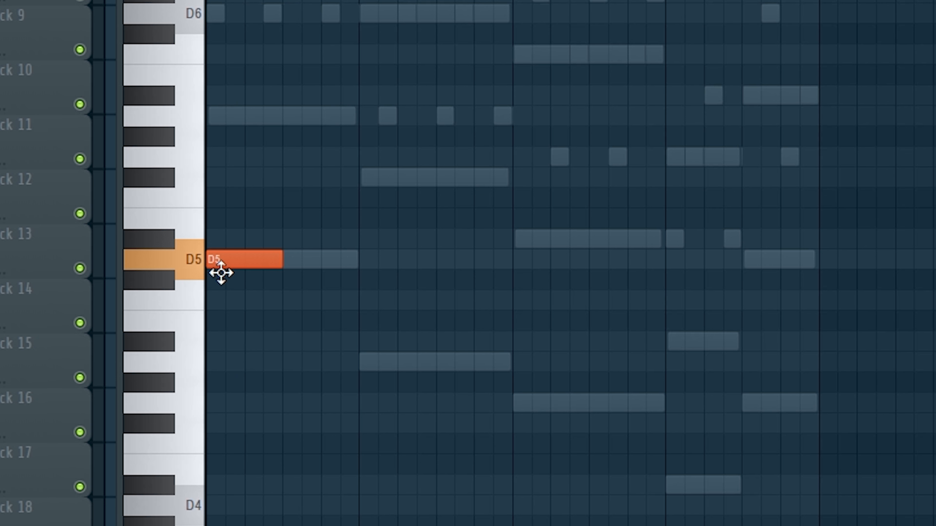
- Turn the D5 note into a repeating rhythm of short D5 notes across four bars and play it back
key(space)
key(space)
drag(277, 265, 231, 273)
key(space)
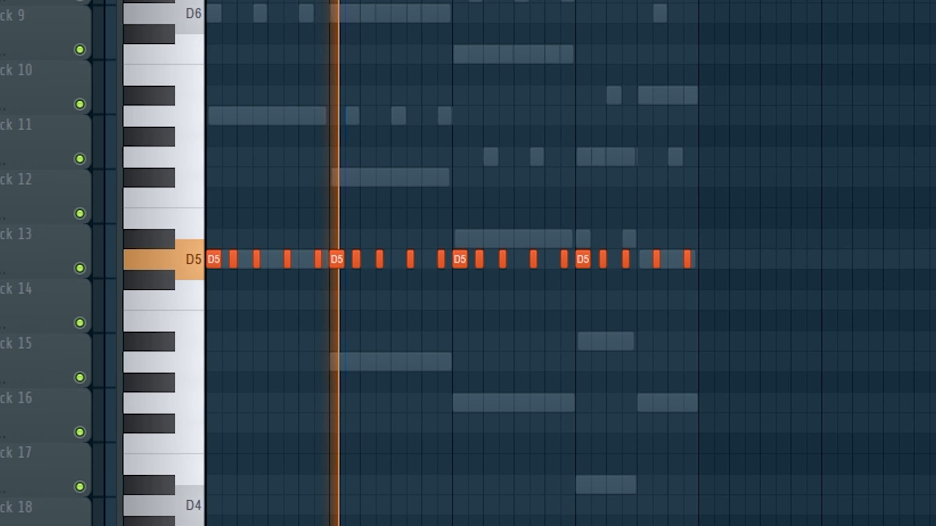
key(F7)
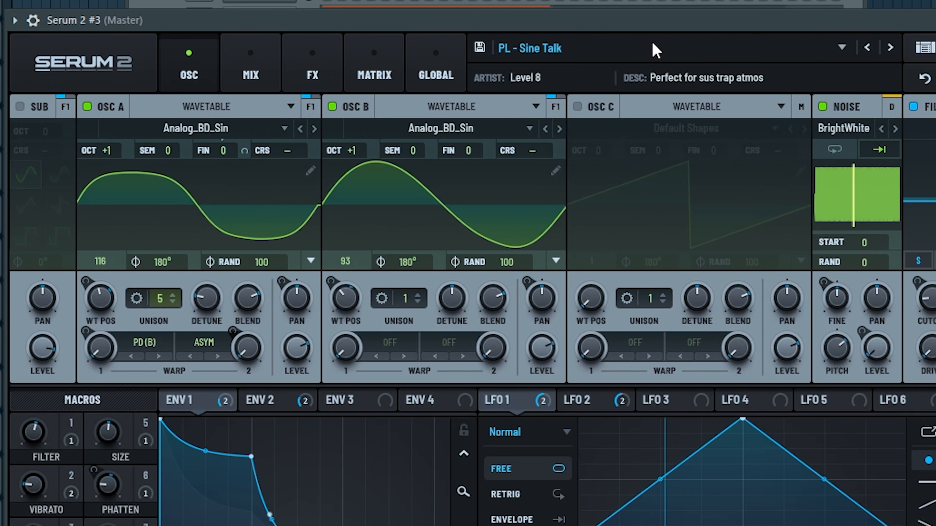
- Load the factory pluck preset PL - Magic Zither in Serum 2 #3
click(652, 46)
mouse_move(556, 118)
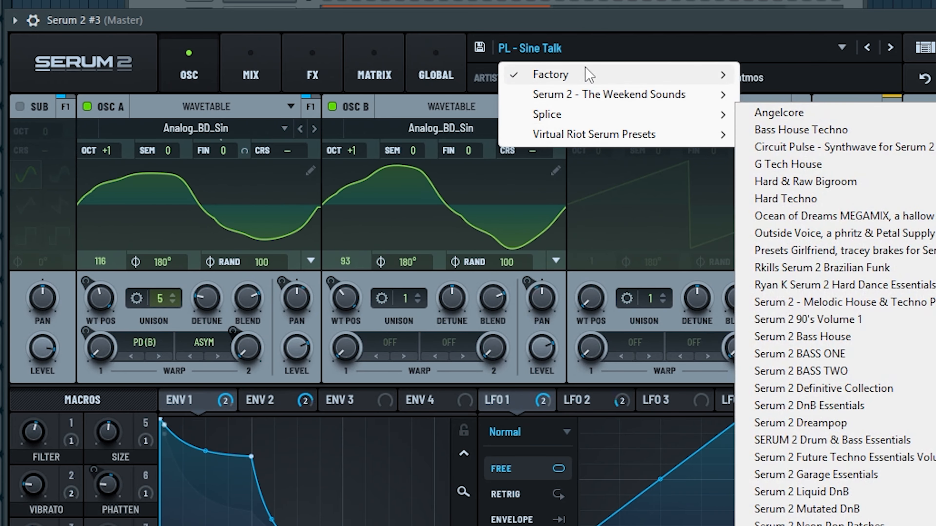
mouse_move(553, 75)
mouse_move(798, 149)
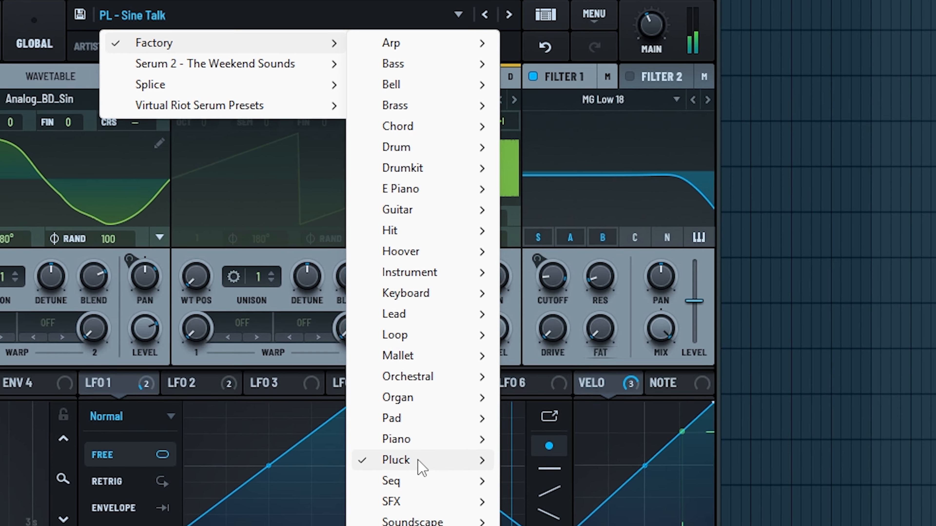
mouse_move(446, 474)
click(626, 354)
- Lower the main volume of Serum 2 #3 to about 19%
drag(614, 20, 510, 225)
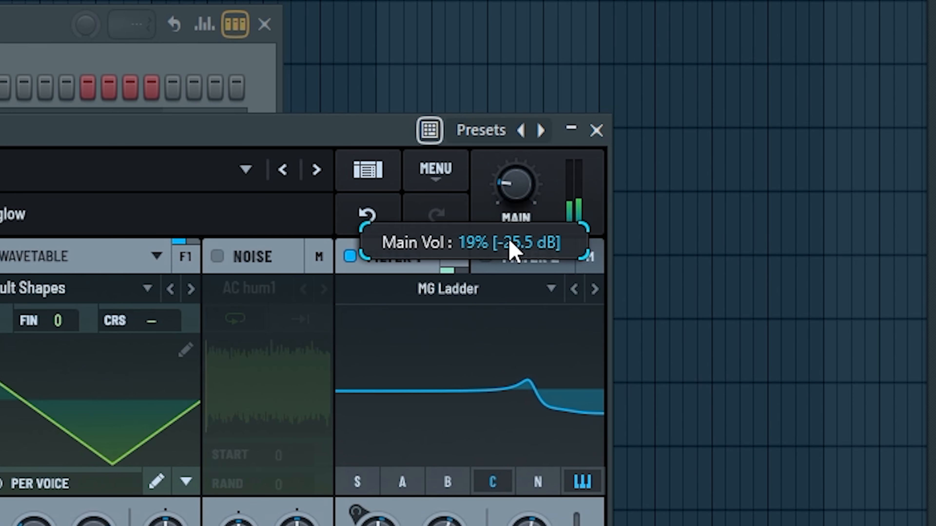
drag(528, 192, 528, 199)
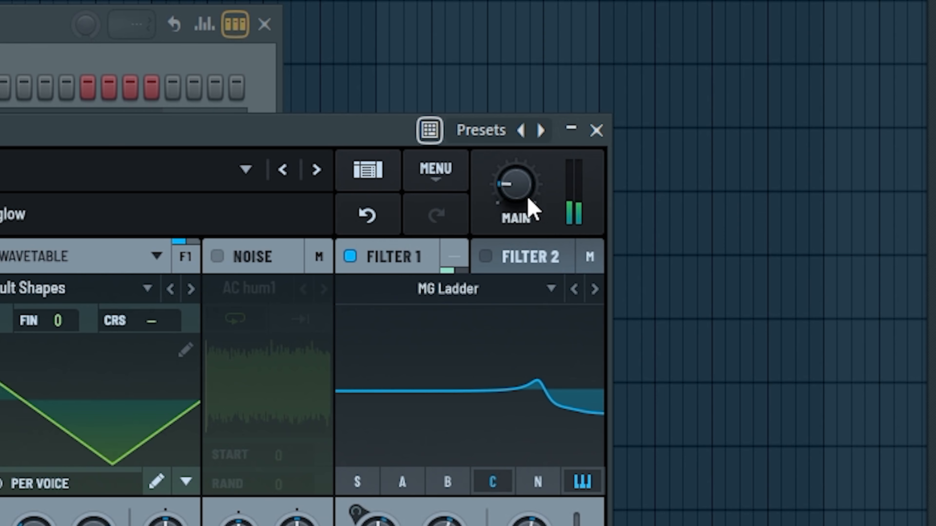
mouse_move(528, 197)
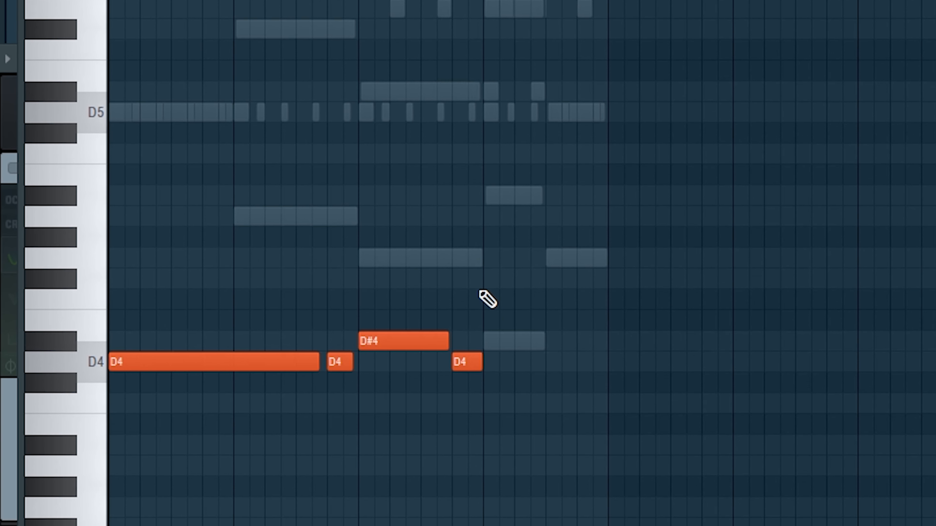
- Place a G4 note at the start of the last bar and shorten the D4 note just before it
click(488, 481)
drag(494, 199, 495, 174)
drag(524, 211, 528, 251)
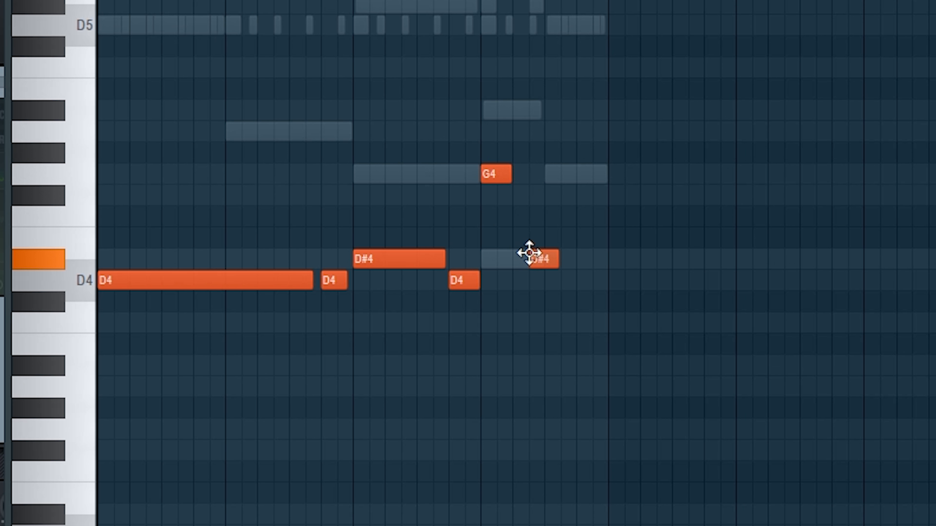
right_click(530, 258)
key(space)
drag(477, 282, 472, 290)
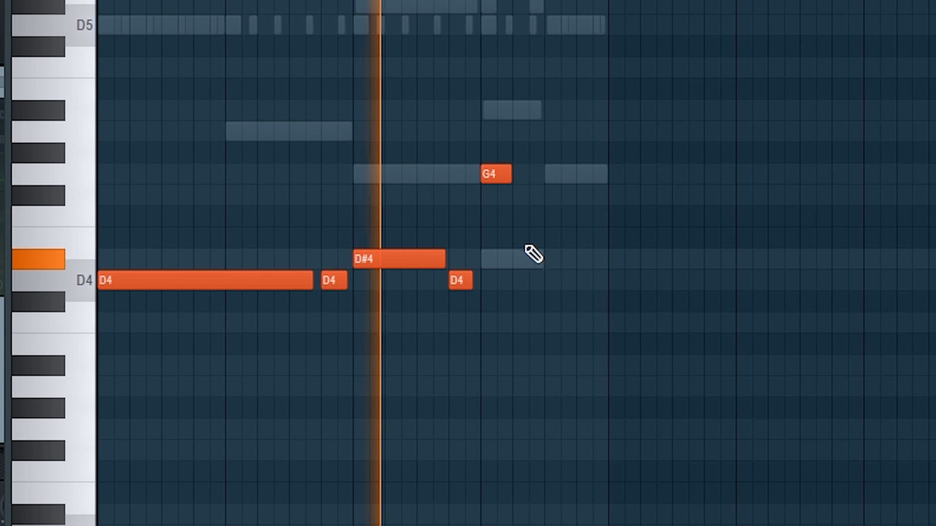
- Finish the phrase with a C4 pickup, a longer G4 and an F#4 note in the second half of the last bar
click(515, 171)
key(space)
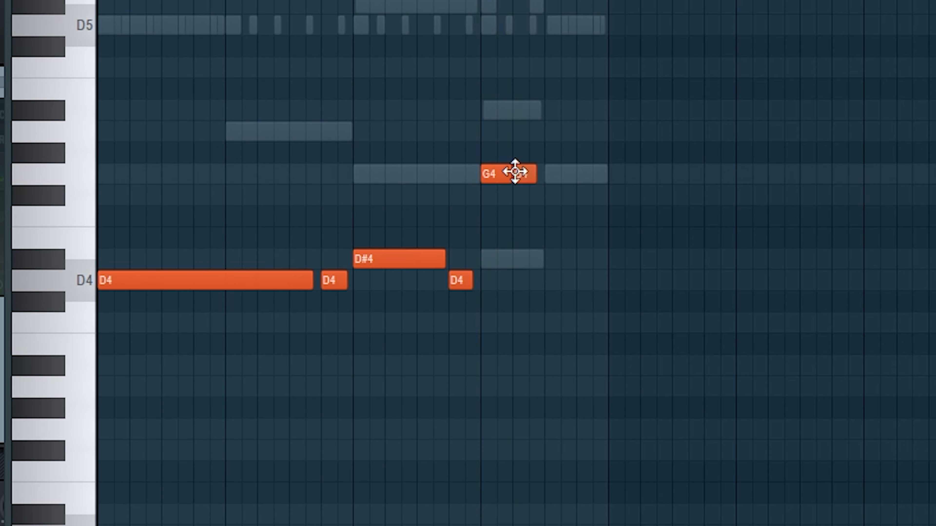
drag(524, 172, 524, 92)
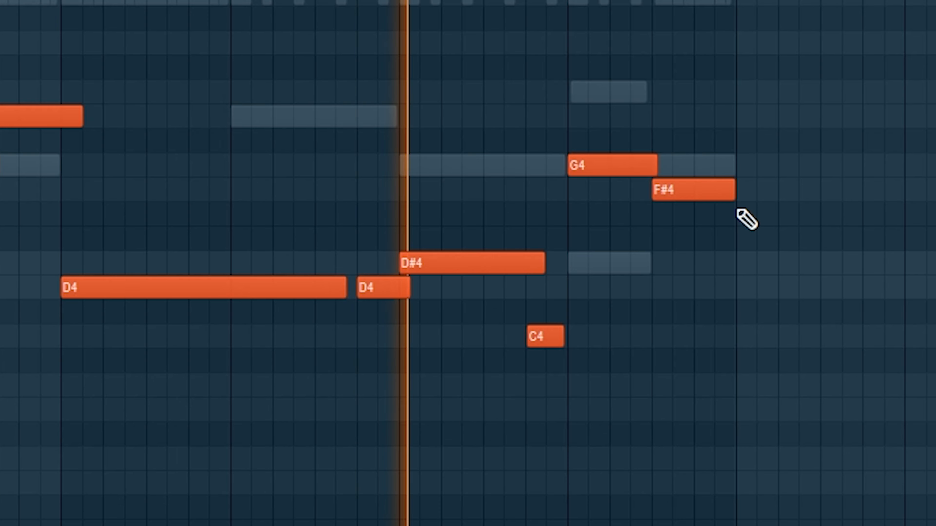
drag(563, 341, 574, 347)
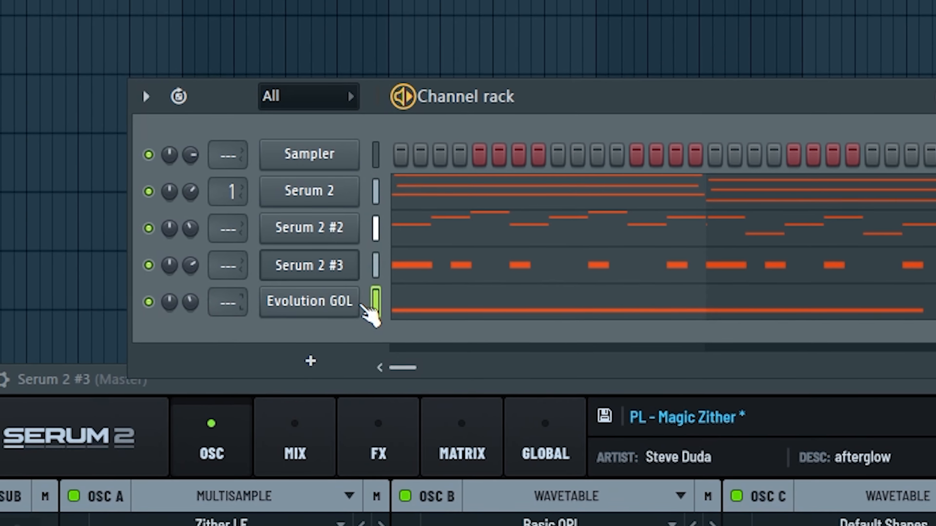
- Load the Arpinator SF preset on the Evolution GOL channel
click(324, 215)
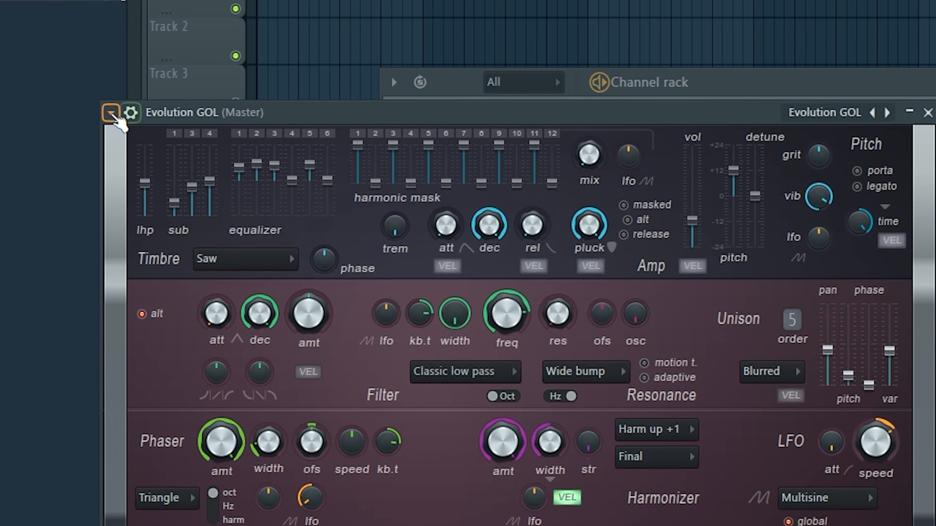
click(96, 201)
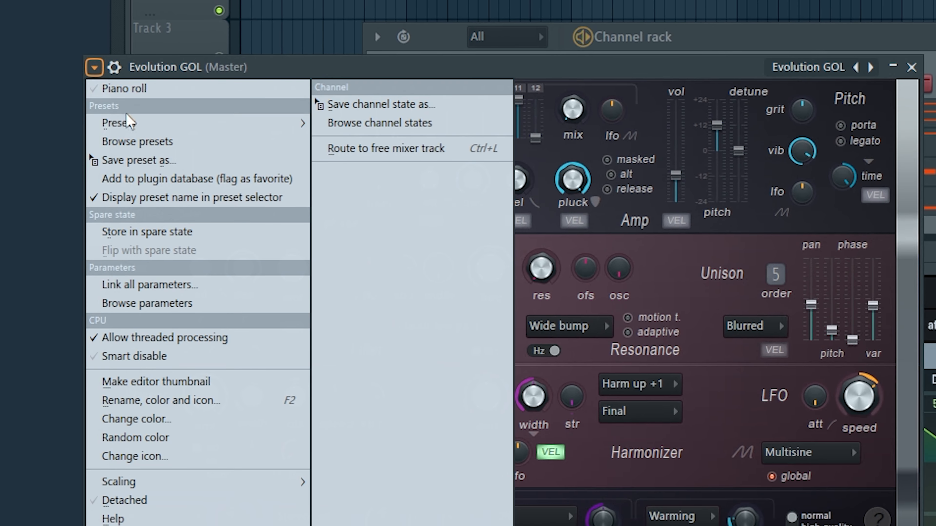
mouse_move(236, 125)
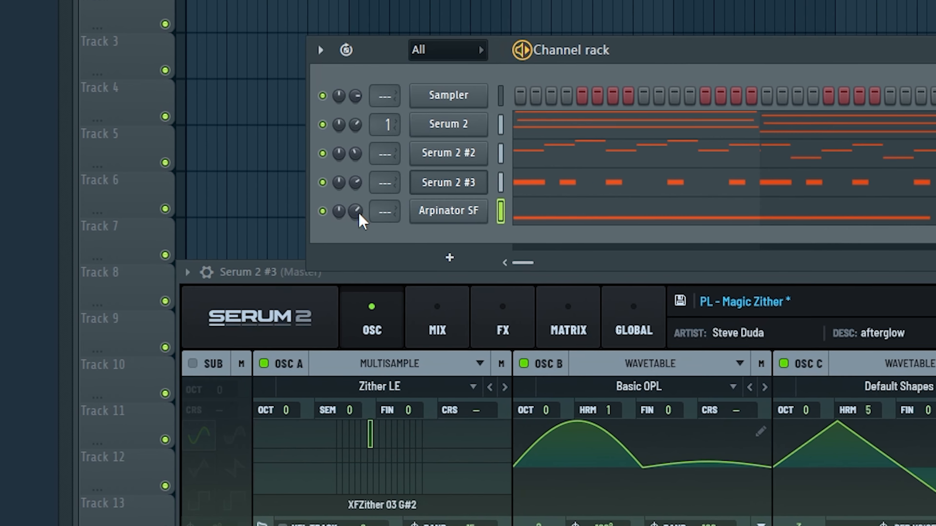
- Lower the volume of the Arpinator SF channel and play the pattern
drag(359, 213, 358, 223)
drag(199, 242, 199, 248)
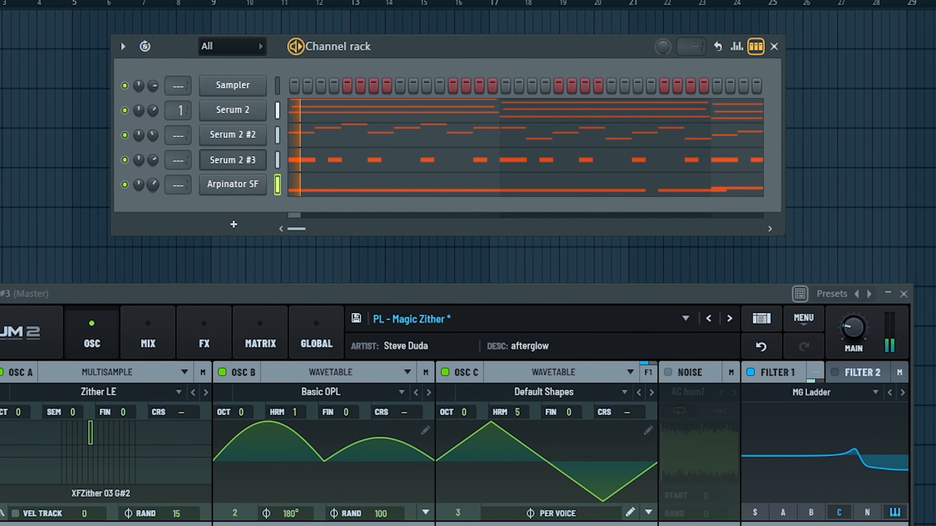
key(space)
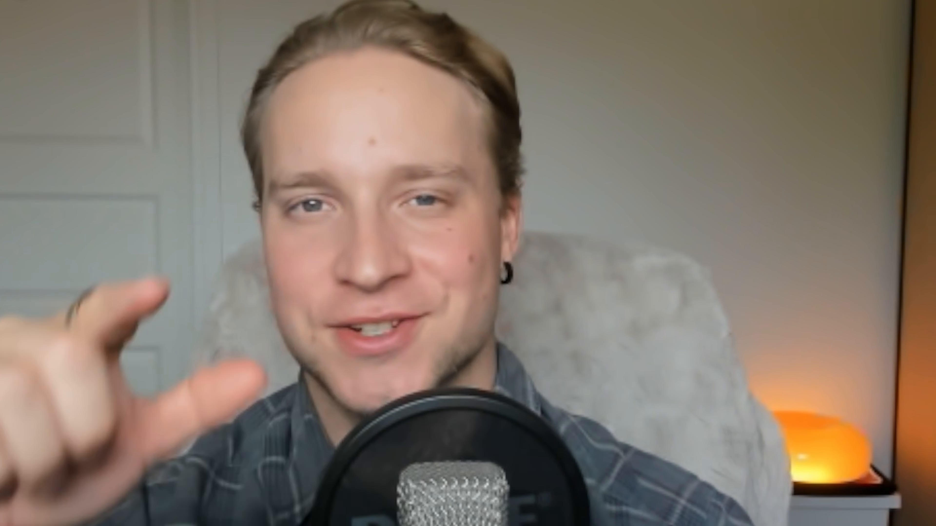